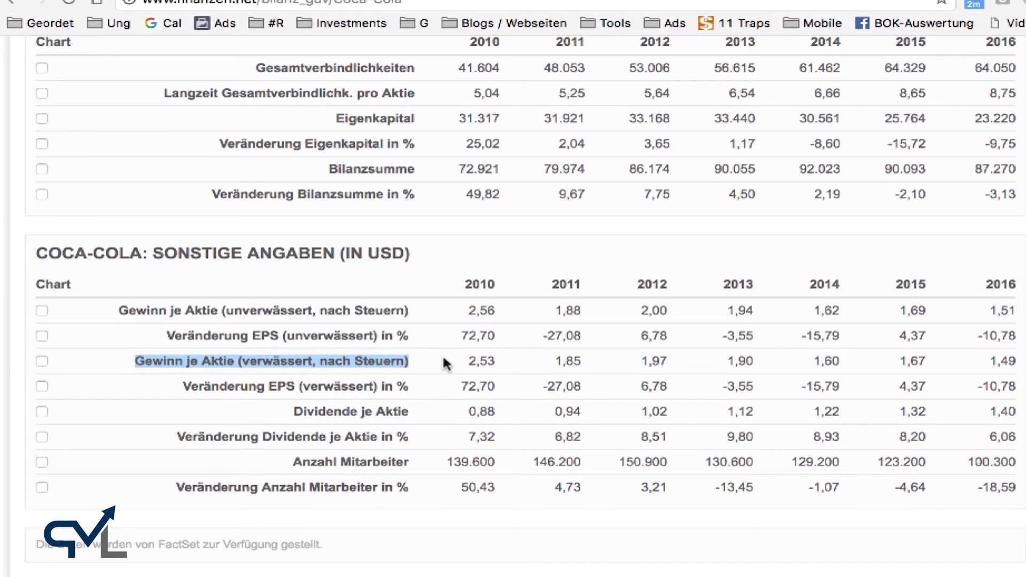
# - Examine Coca-Cola's diluted earnings per share after taxes for 2010 to 2016
pyautogui.moveTo(457, 362); pyautogui.dragTo(1017, 364)
pyautogui.click(1014, 357)
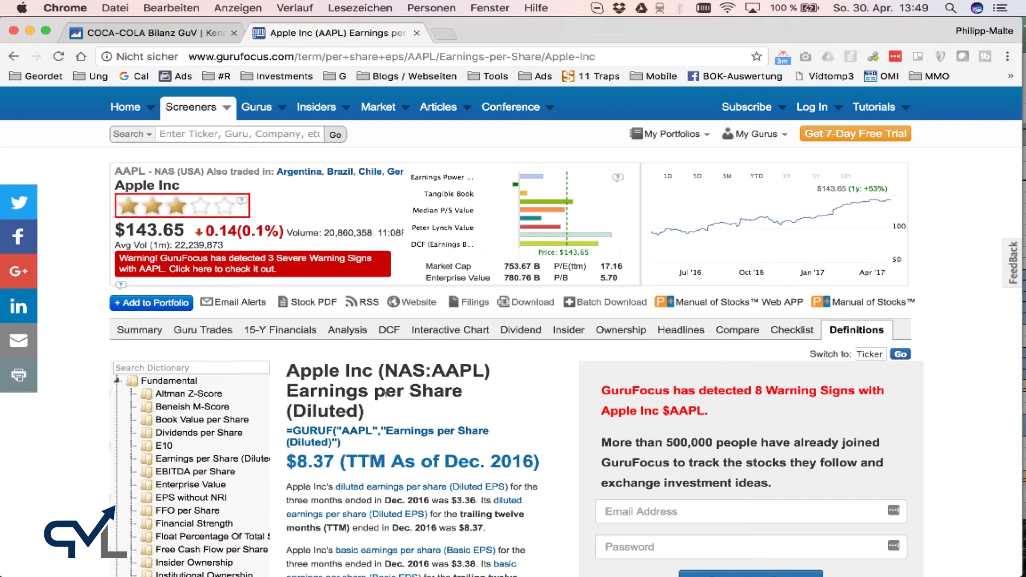
# - Examine the GuruFocus page on Apple's diluted earnings per share, including the definition and its annual and quarterly calculations
pyautogui.doubleClick(311, 410)
pyautogui.click(310, 383)
pyautogui.doubleClick(325, 409)
pyautogui.click(334, 407)
pyautogui.click(194, 36)
pyautogui.scroll(-5, 523, 398)
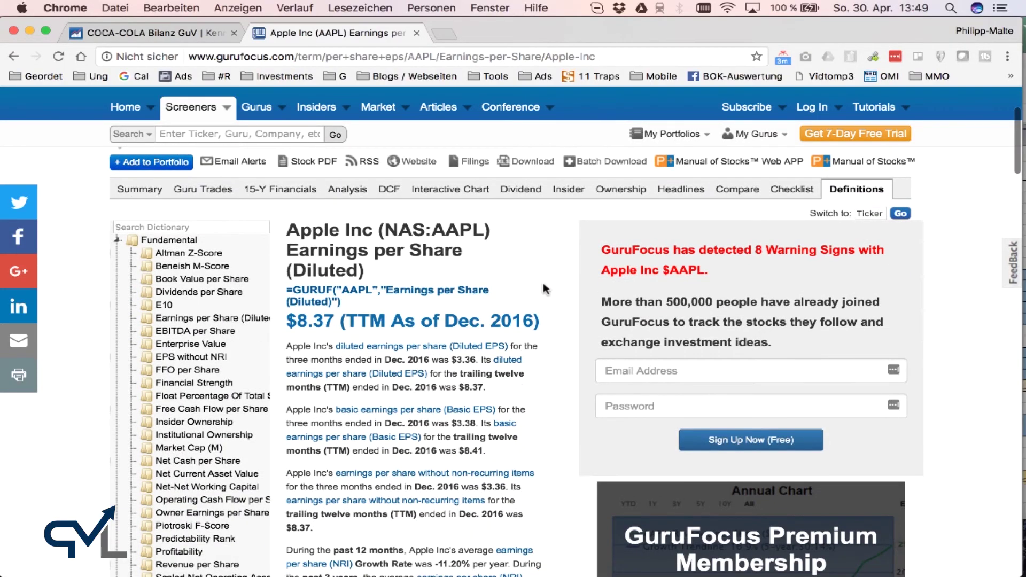
pyautogui.scroll(-15, 543, 283)
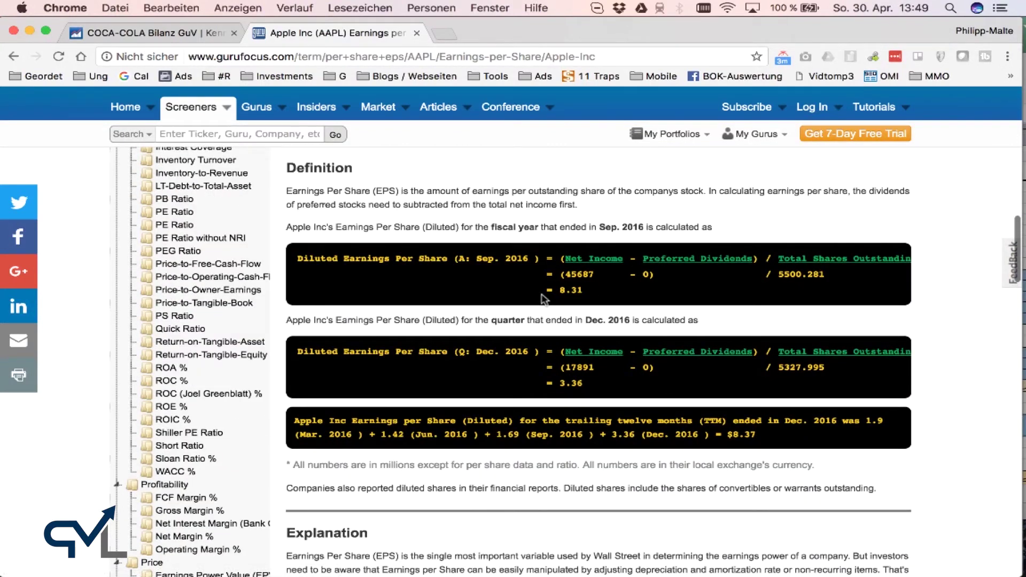
pyautogui.scroll(1, 545, 296)
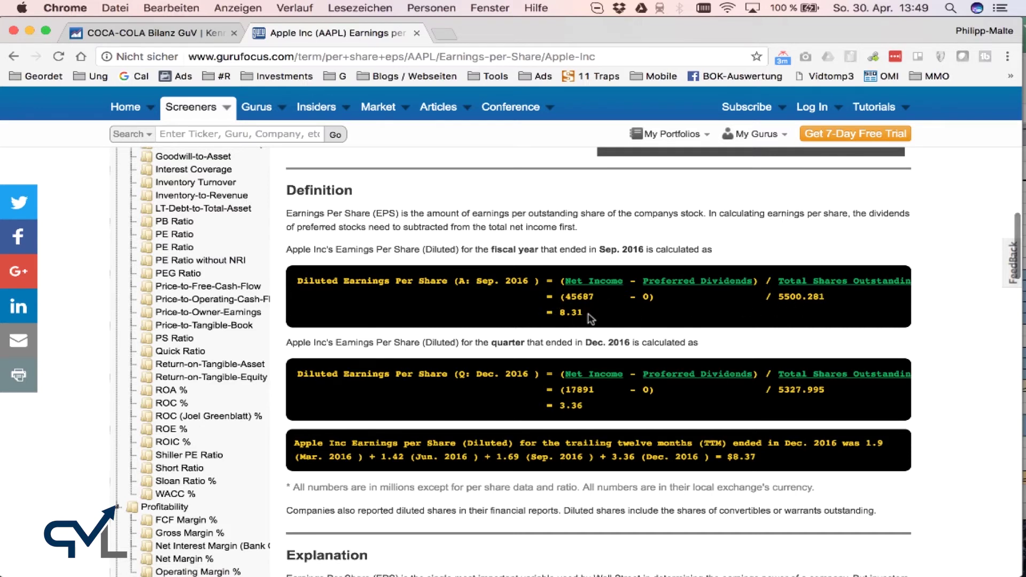
pyautogui.scroll(-5, 591, 319)
pyautogui.scroll(4, 531, 303)
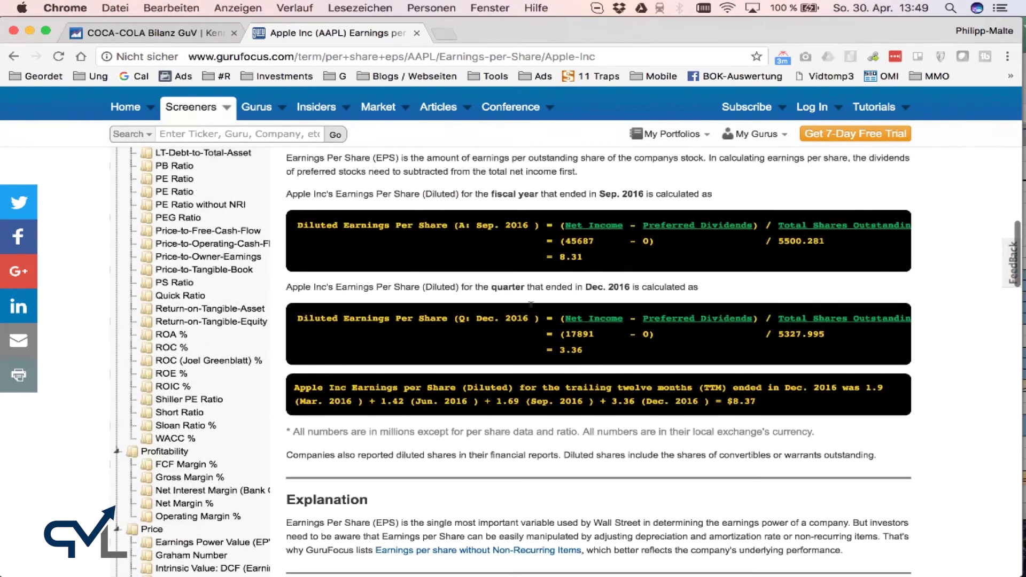
# - Examine Apple's annual and quarterly per share EPS figures in the Historical Data section
pyautogui.scroll(-10, 458, 349)
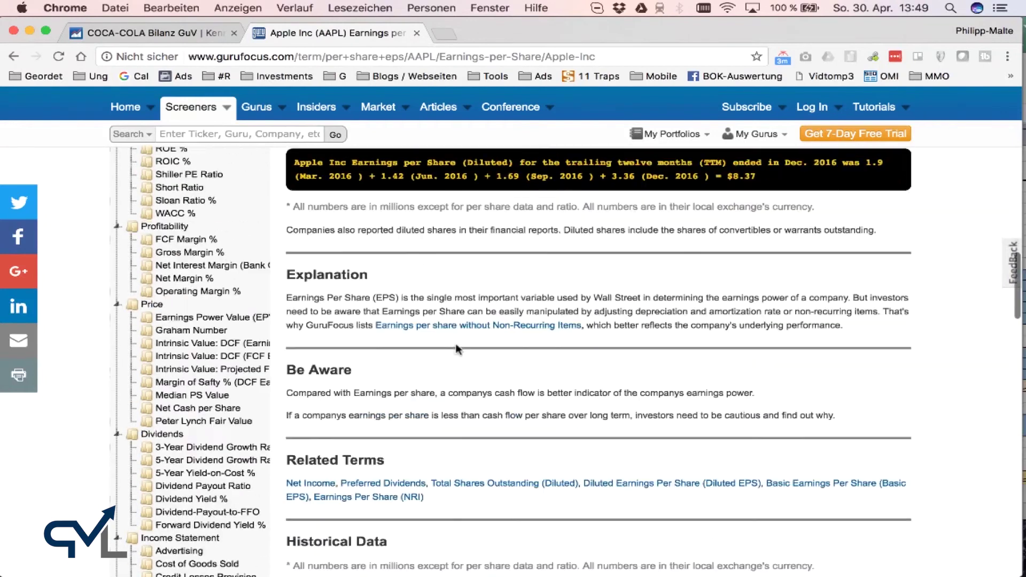
pyautogui.scroll(-2, 456, 346)
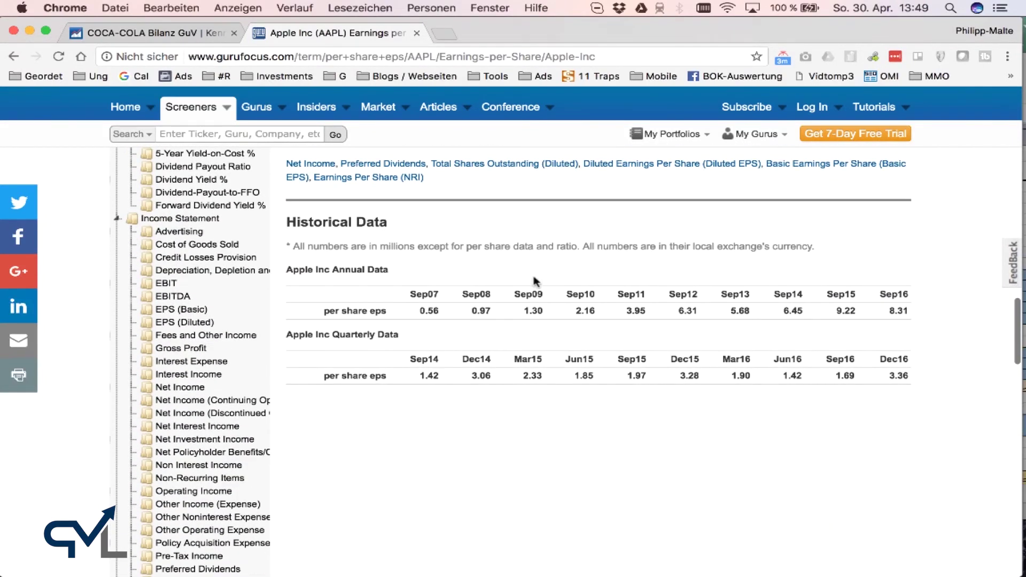
pyautogui.scroll(2, 540, 287)
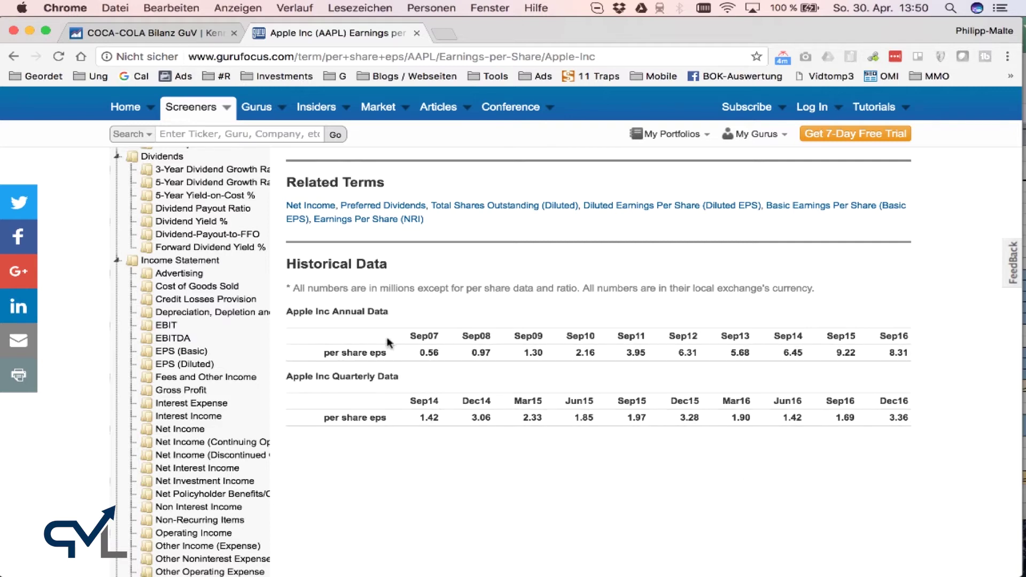
pyautogui.doubleClick(348, 310)
pyautogui.click(368, 310)
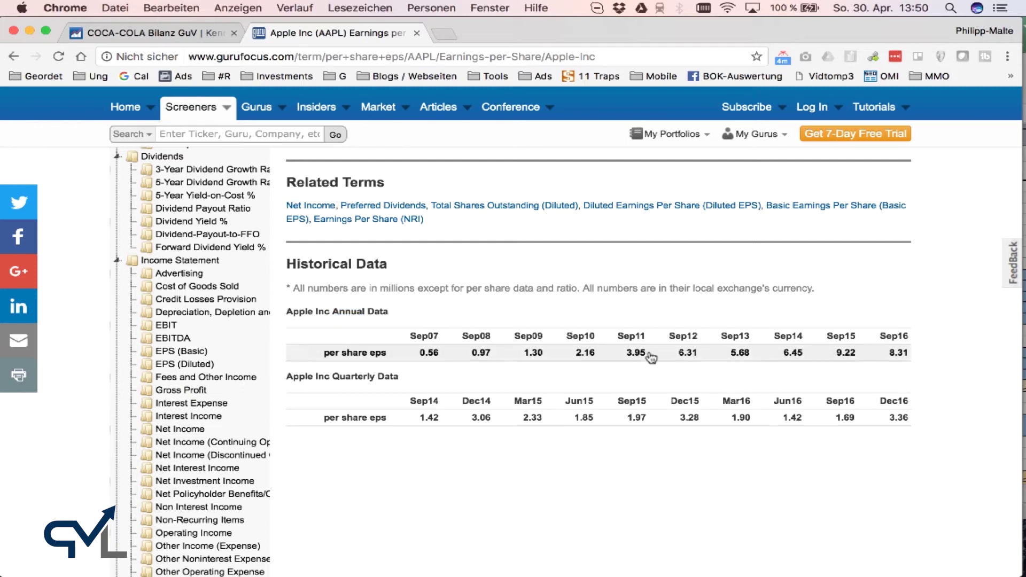
pyautogui.doubleClick(348, 376)
pyautogui.click(355, 376)
pyautogui.doubleClick(342, 311)
pyautogui.click(500, 315)
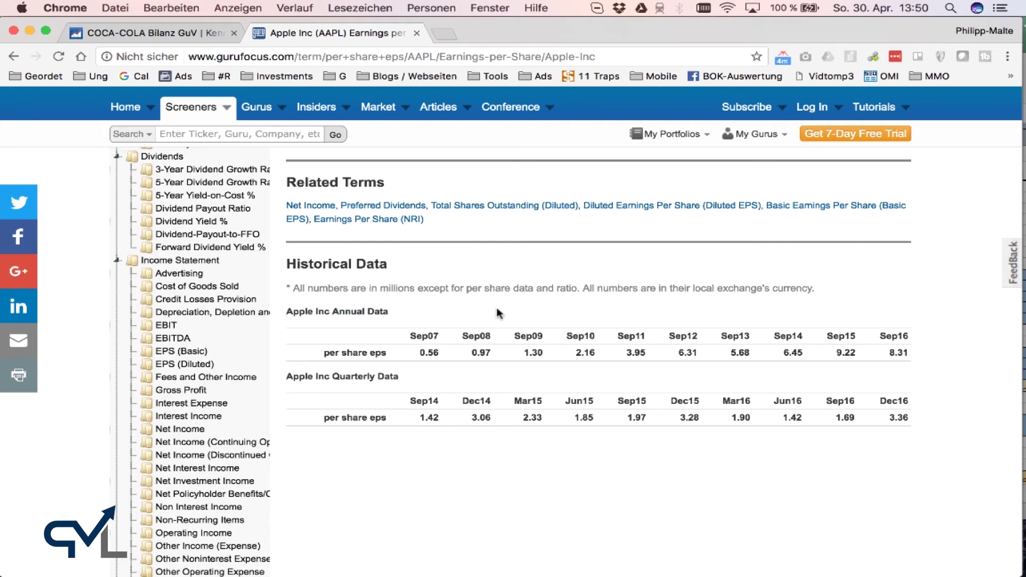
# - Switch to the Excel workbook and enter EPS in cell A1
pyautogui.press('super+Tab')
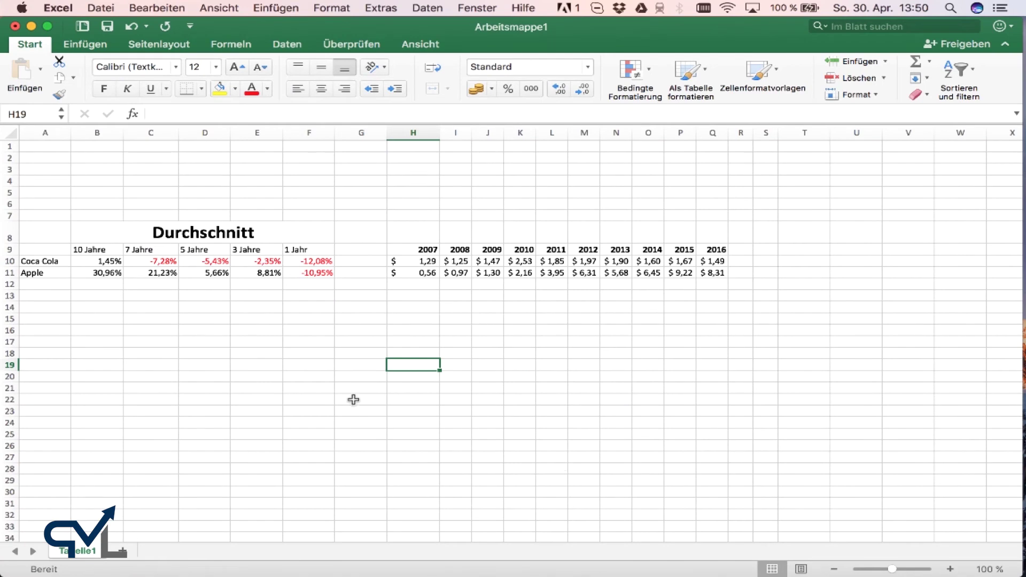
pyautogui.click(36, 146)
pyautogui.write('EPS')
pyautogui.press('Return')
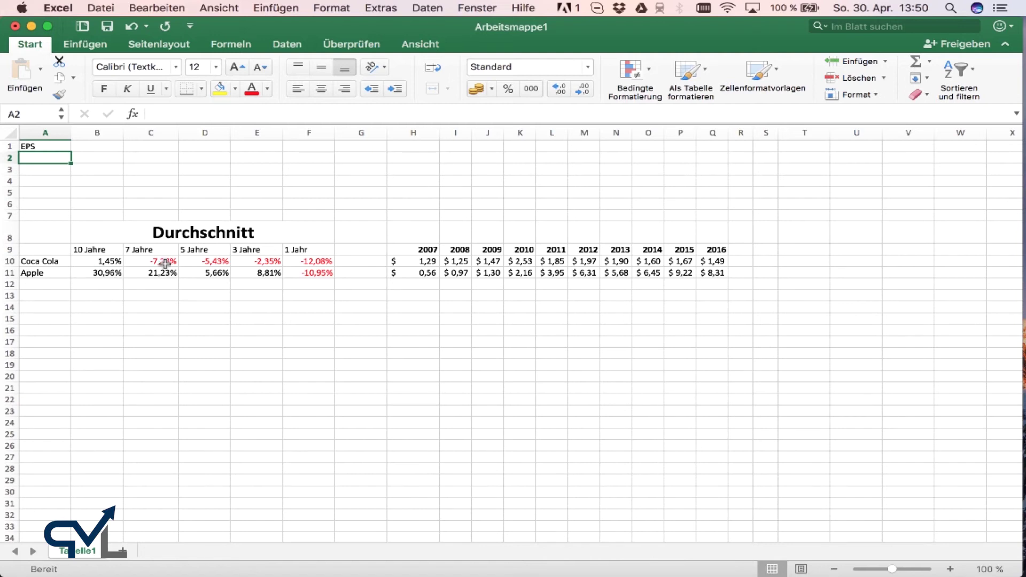
# - Change the merged heading above the growth columns to "Durchschnittliches Wachstum"
pyautogui.click(286, 229)
pyautogui.doubleClick(287, 229)
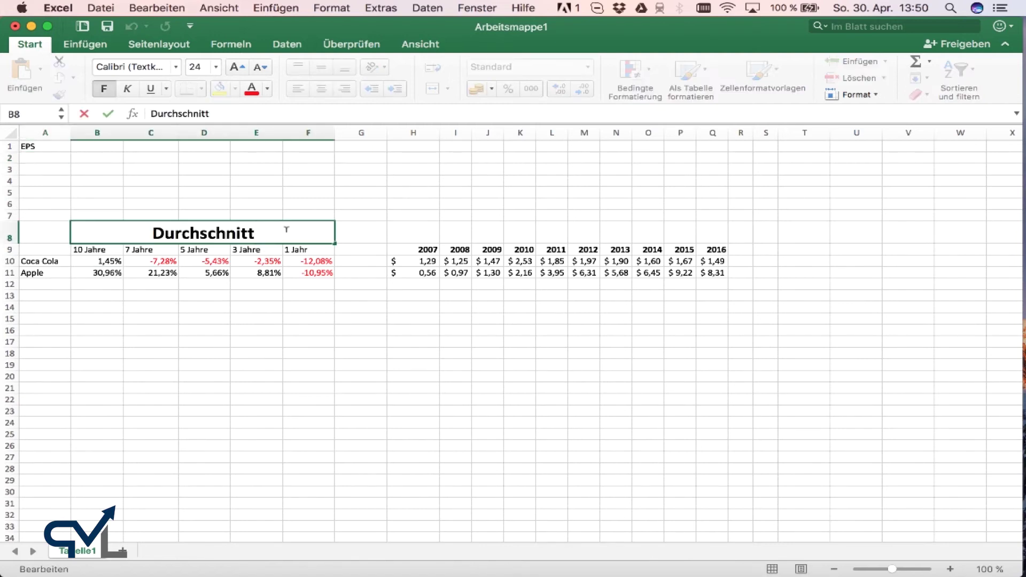
pyautogui.write('liche')
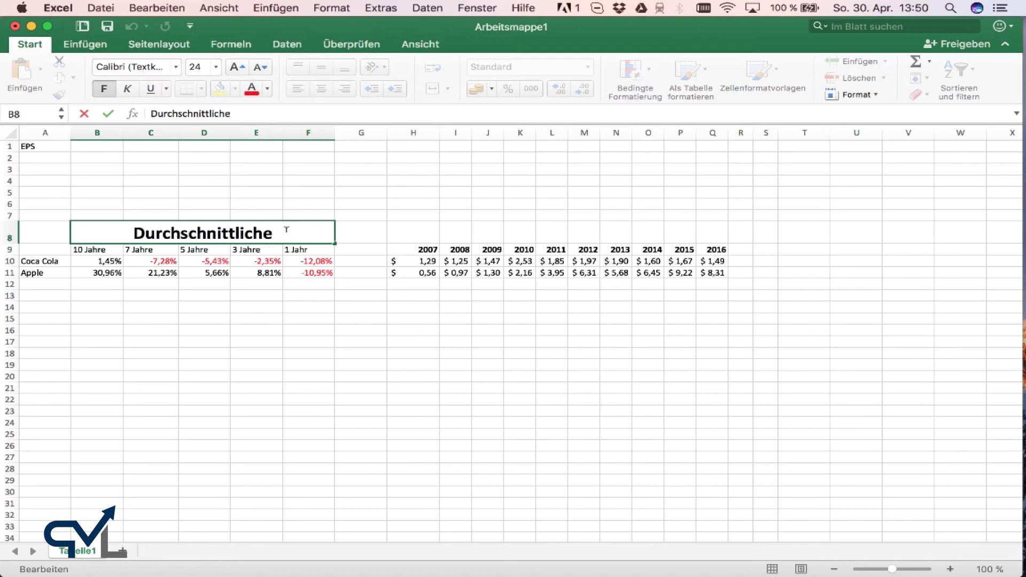
pyautogui.write('s')
pyautogui.write(' Wachstum')
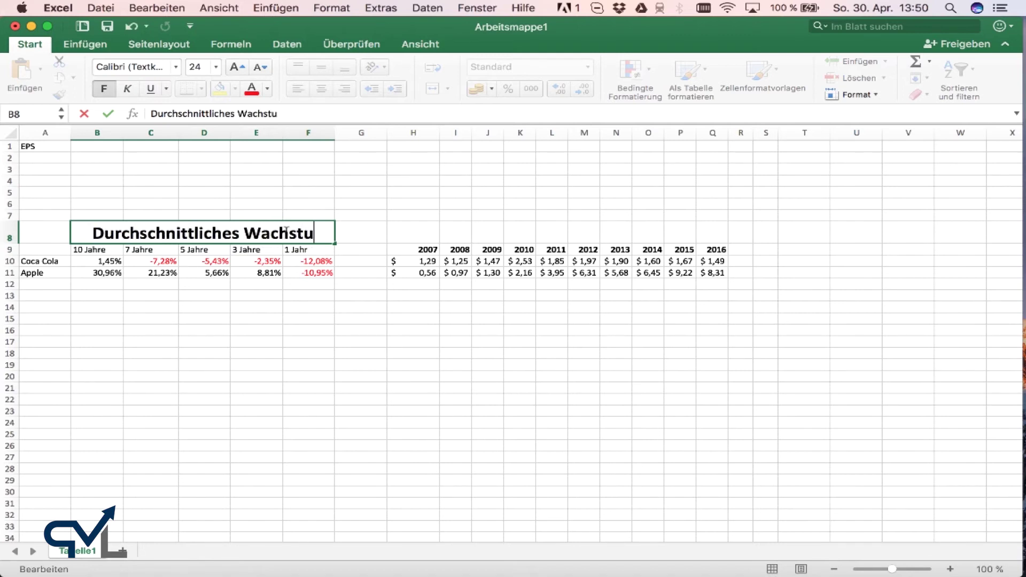
pyautogui.press('Return')
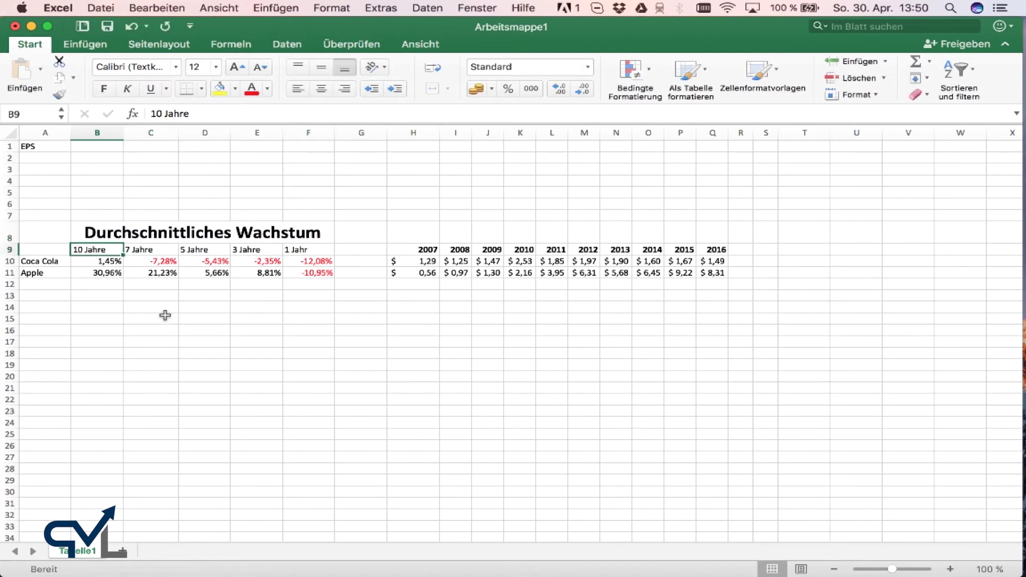
# - Inspect the 10-year growth cells of Coca Cola and Apple together with their 2007 and 2016 EPS values
pyautogui.click(92, 260)
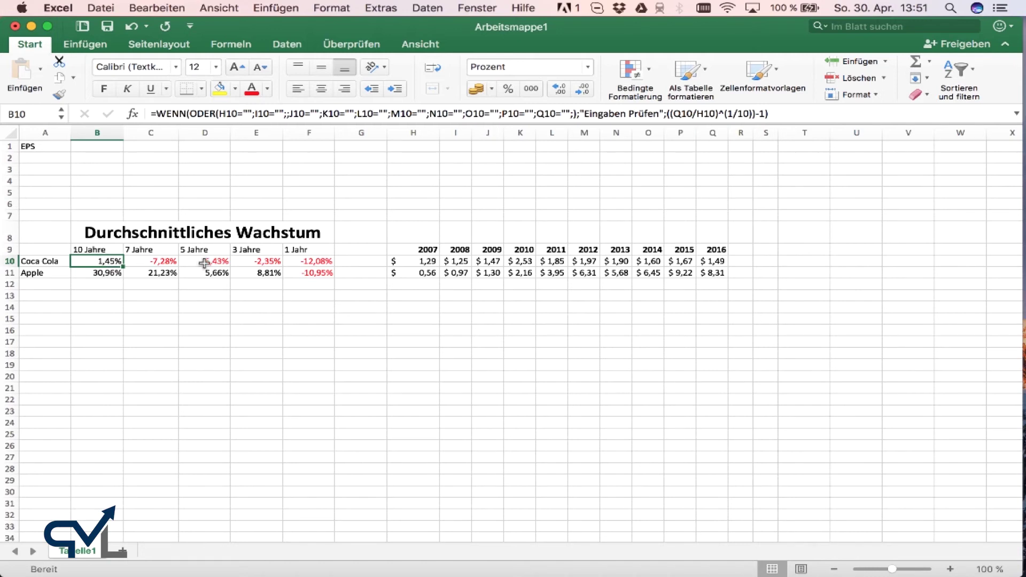
pyautogui.click(713, 261)
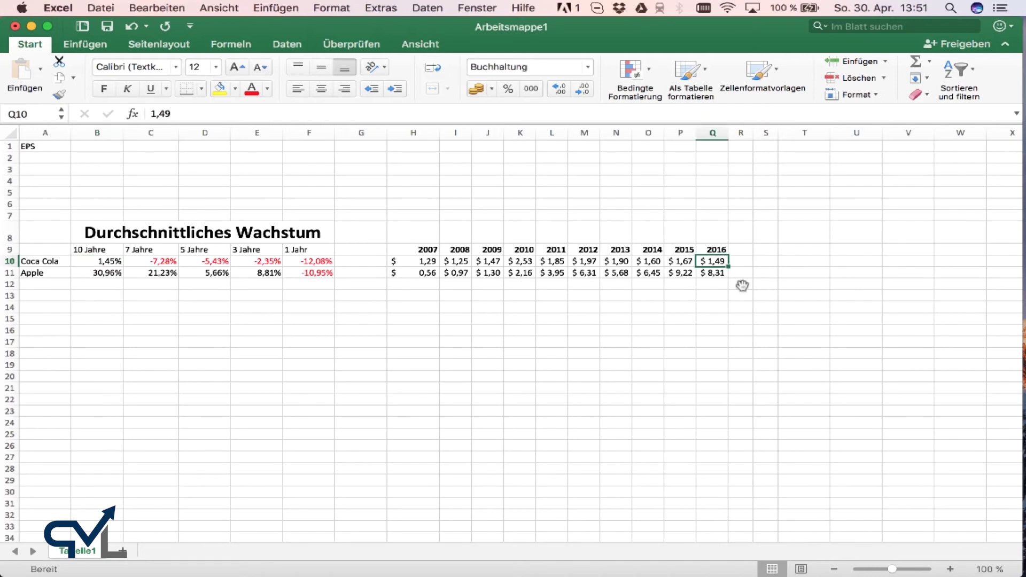
pyautogui.click(422, 261)
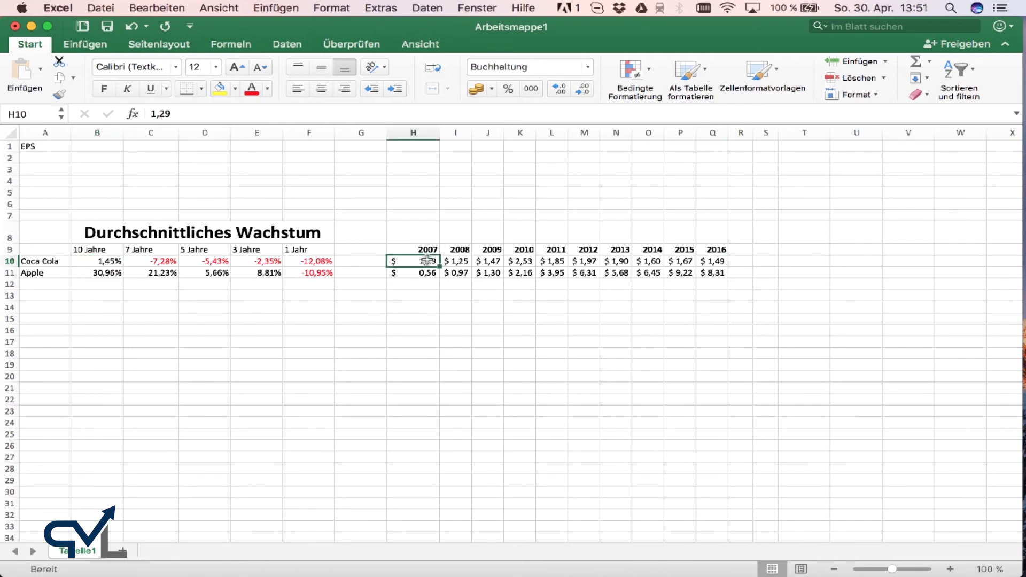
pyautogui.click(716, 261)
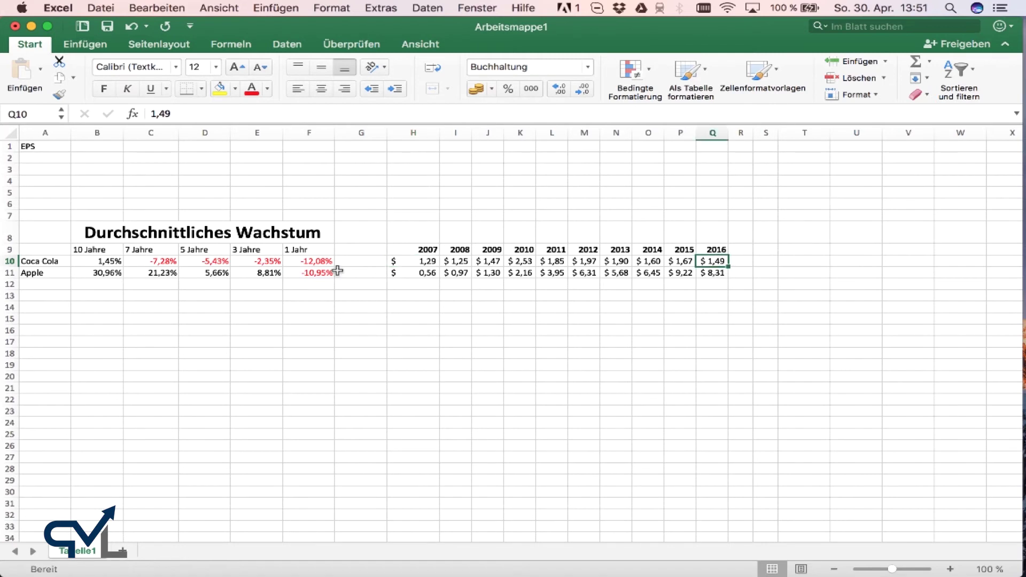
pyautogui.click(232, 355)
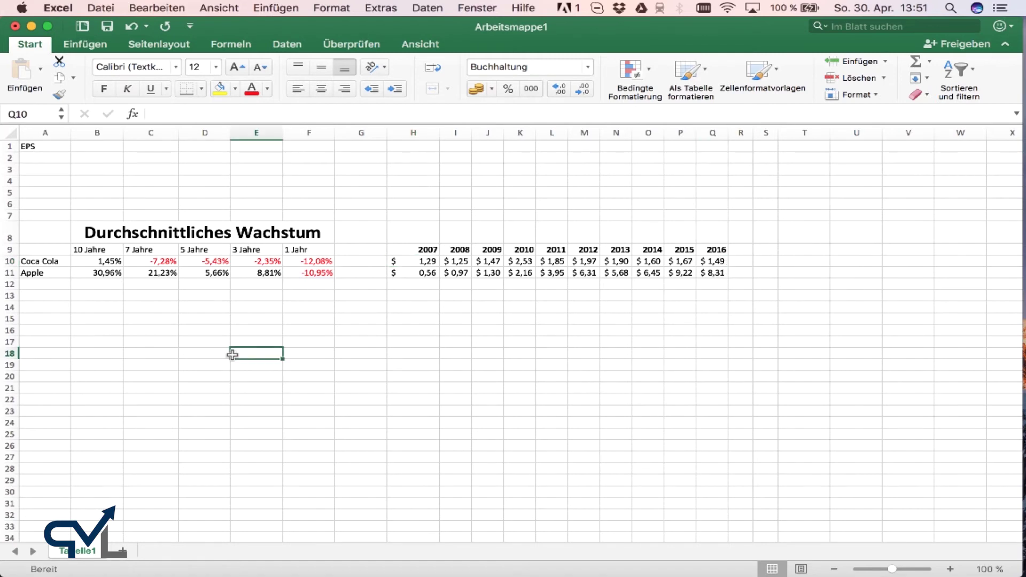
pyautogui.click(88, 272)
pyautogui.click(415, 273)
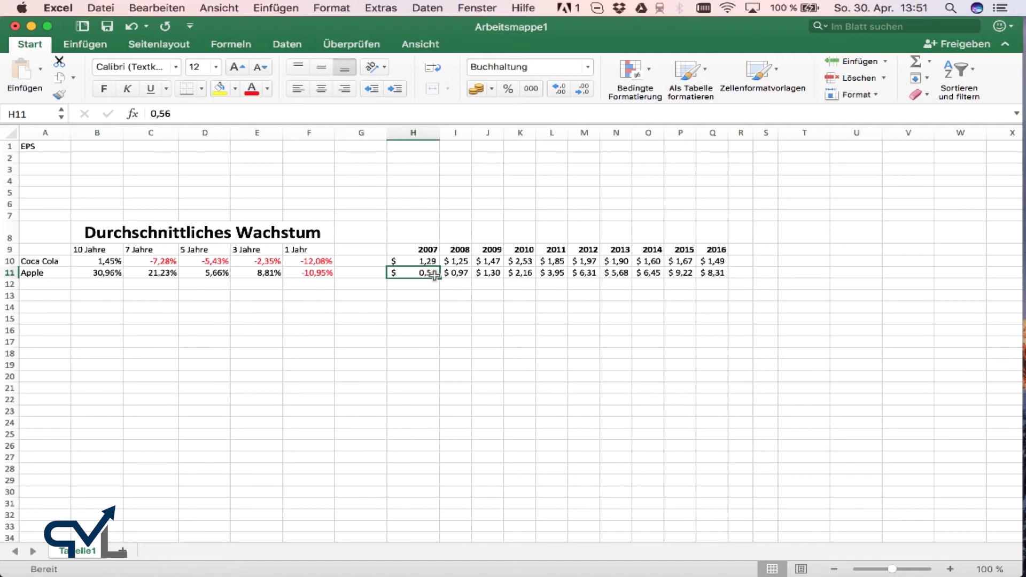
pyautogui.click(717, 273)
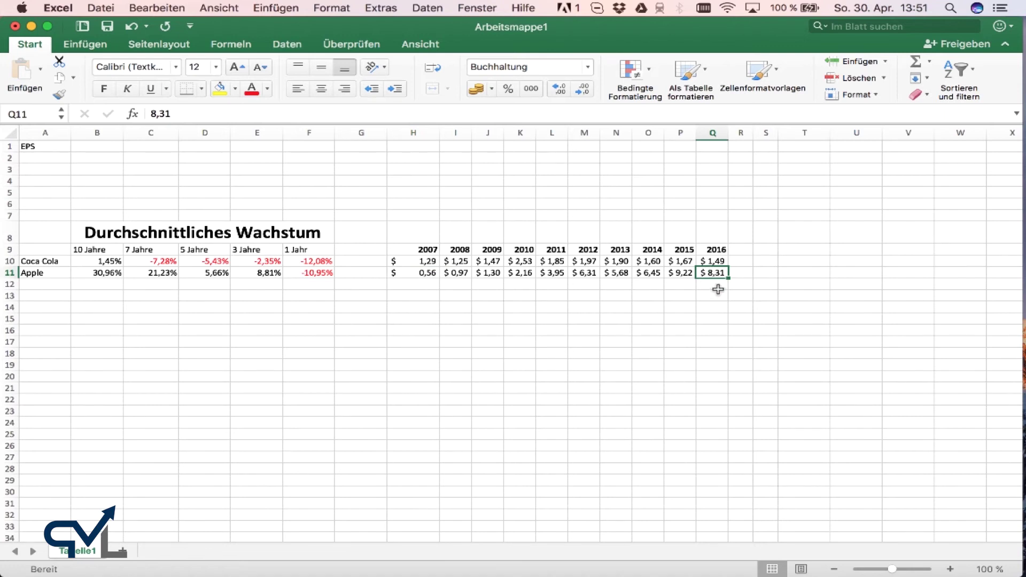
pyautogui.click(226, 283)
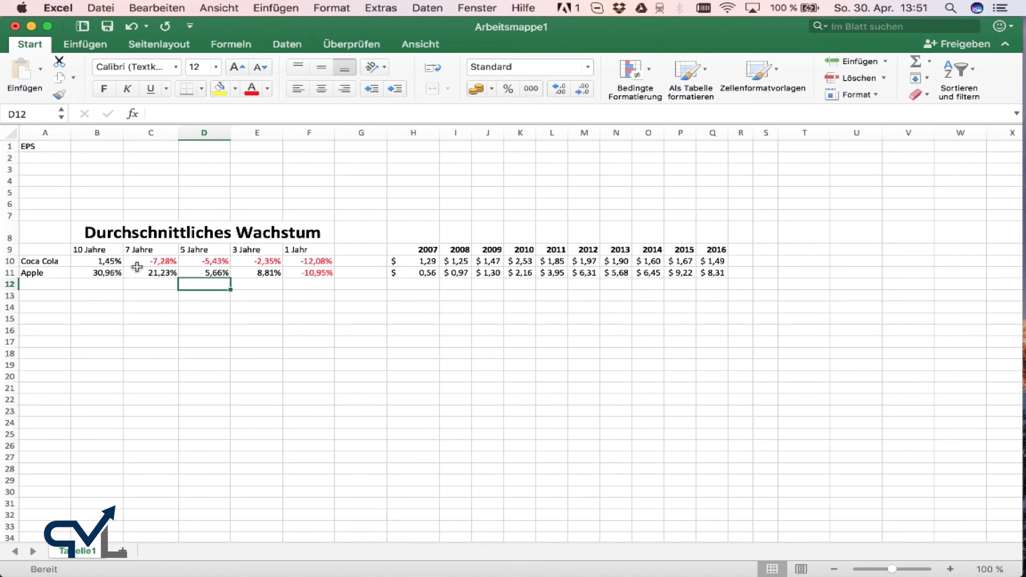
# - Inspect Coca Cola's growth formulas for the shorter periods and compare them with Apple's 10-year to 3-year growth rates
pyautogui.click(164, 260)
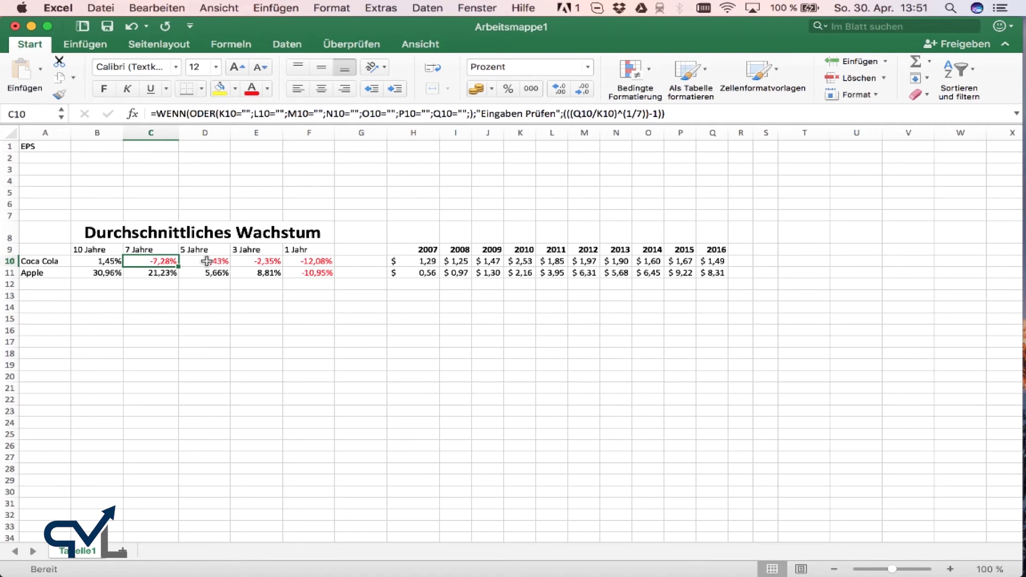
pyautogui.click(207, 261)
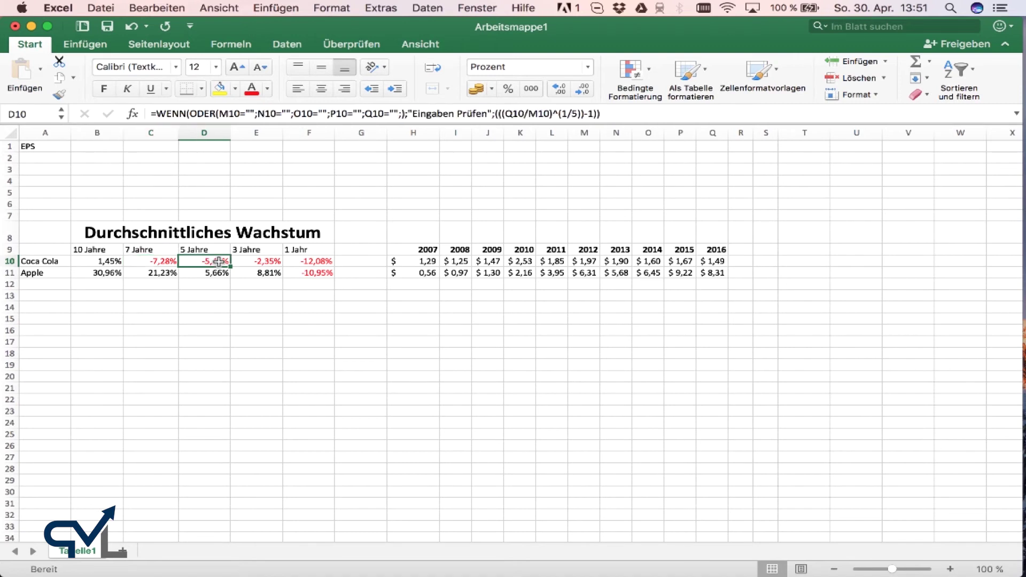
pyautogui.click(305, 261)
pyautogui.click(700, 261)
pyautogui.moveTo(700, 261)
pyautogui.mouseDown()
pyautogui.moveTo(694, 251)
pyautogui.moveTo(705, 261)
pyautogui.mouseUp()
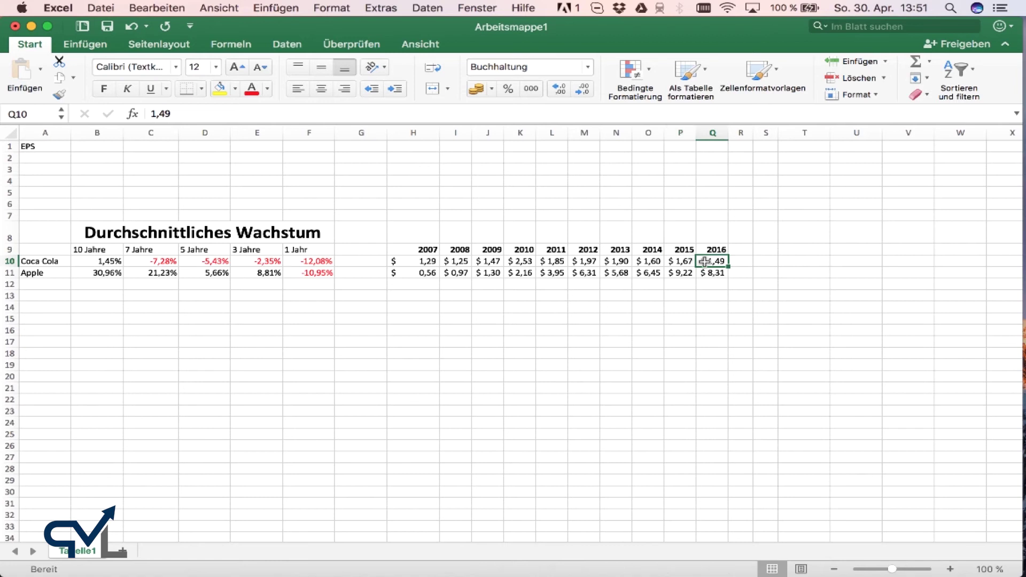
pyautogui.click(236, 339)
pyautogui.moveTo(102, 272); pyautogui.dragTo(250, 273)
pyautogui.click(146, 275)
pyautogui.moveTo(145, 275); pyautogui.dragTo(101, 273)
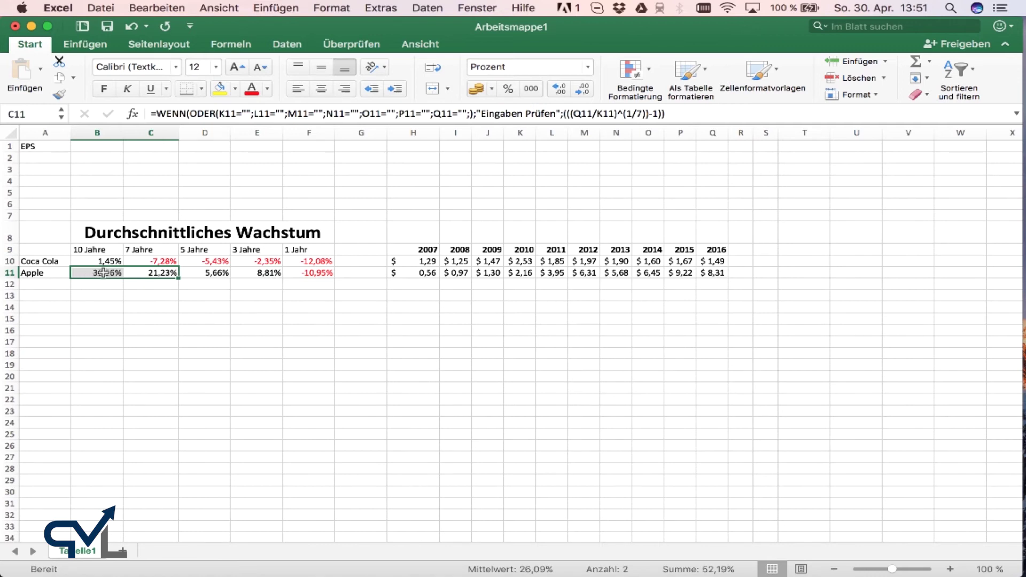
pyautogui.click(102, 273)
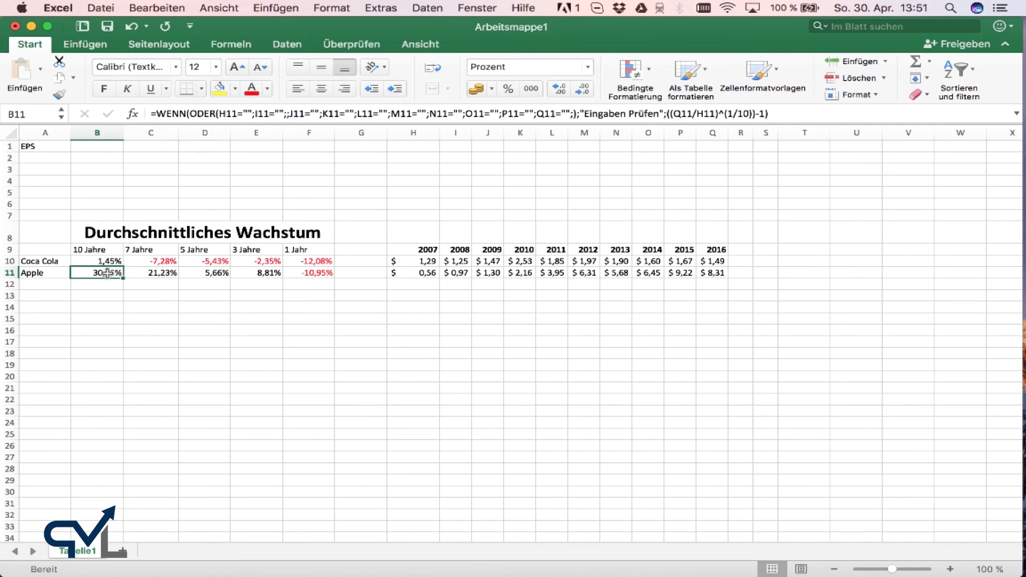
pyautogui.click(94, 260)
pyautogui.click(273, 315)
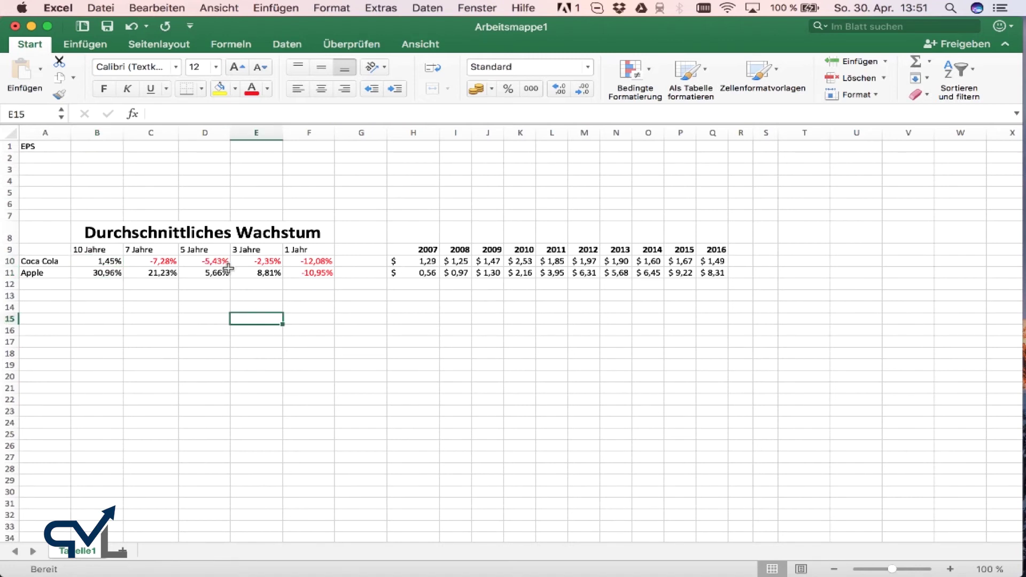
# - Examine Apple's 3-year and 1-year growth rates and both companies' EPS values from 2014 to 2016
pyautogui.click(306, 275)
pyautogui.moveTo(265, 272); pyautogui.dragTo(299, 275)
pyautogui.click(672, 380)
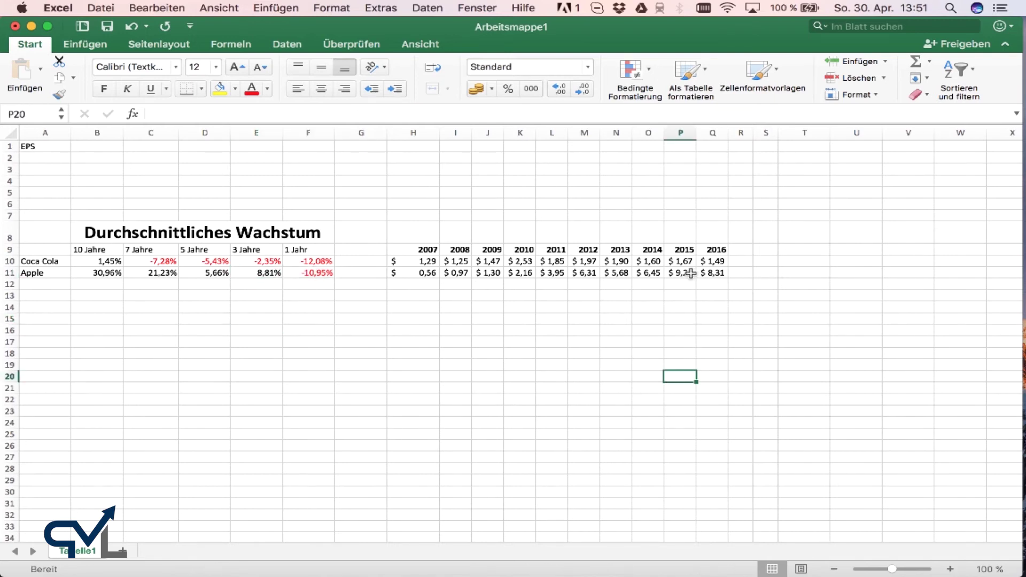
pyautogui.moveTo(706, 271); pyautogui.dragTo(689, 272)
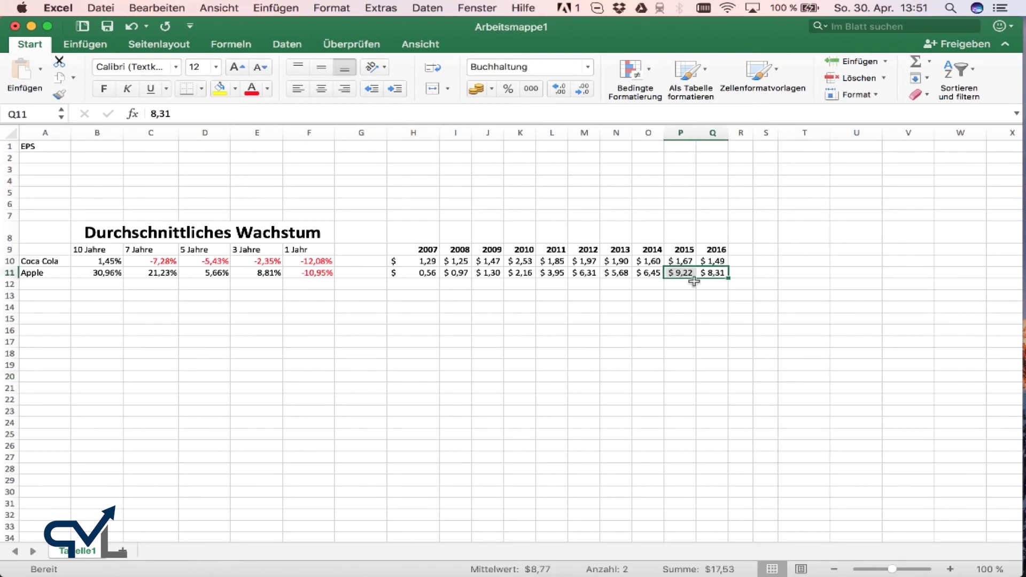
pyautogui.moveTo(714, 274); pyautogui.dragTo(647, 278)
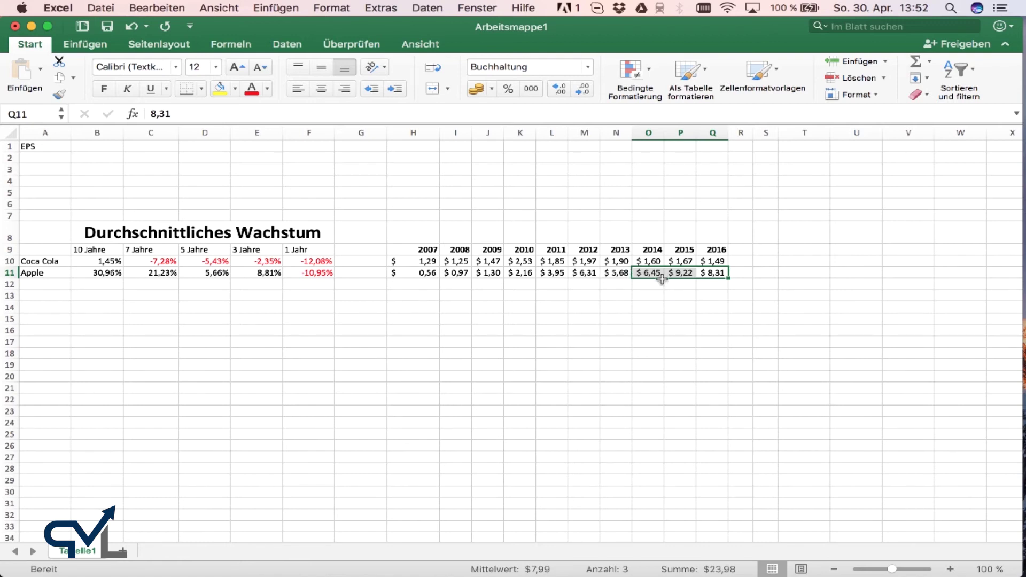
pyautogui.click(709, 273)
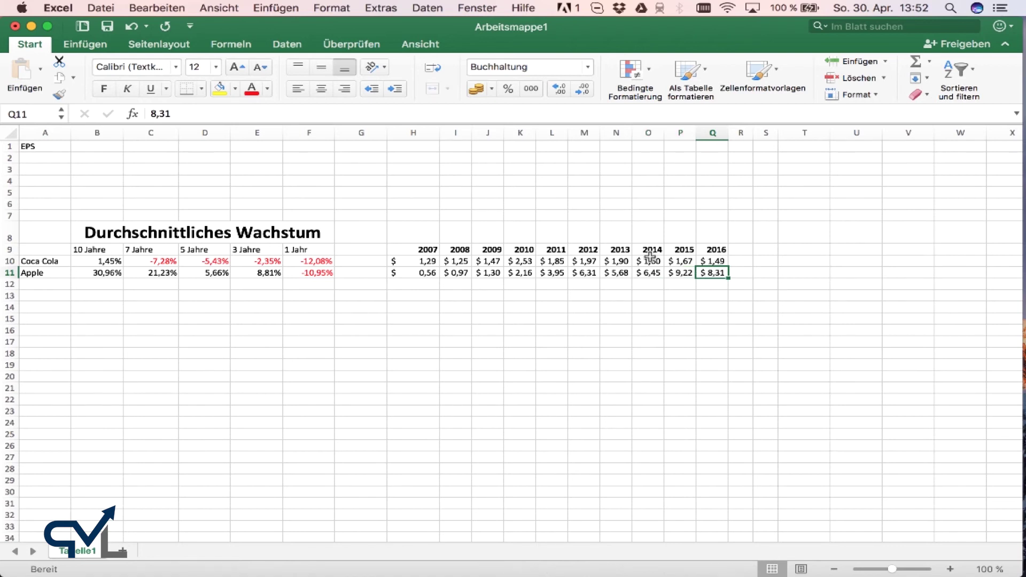
pyautogui.click(657, 258)
pyautogui.moveTo(657, 258); pyautogui.dragTo(713, 261)
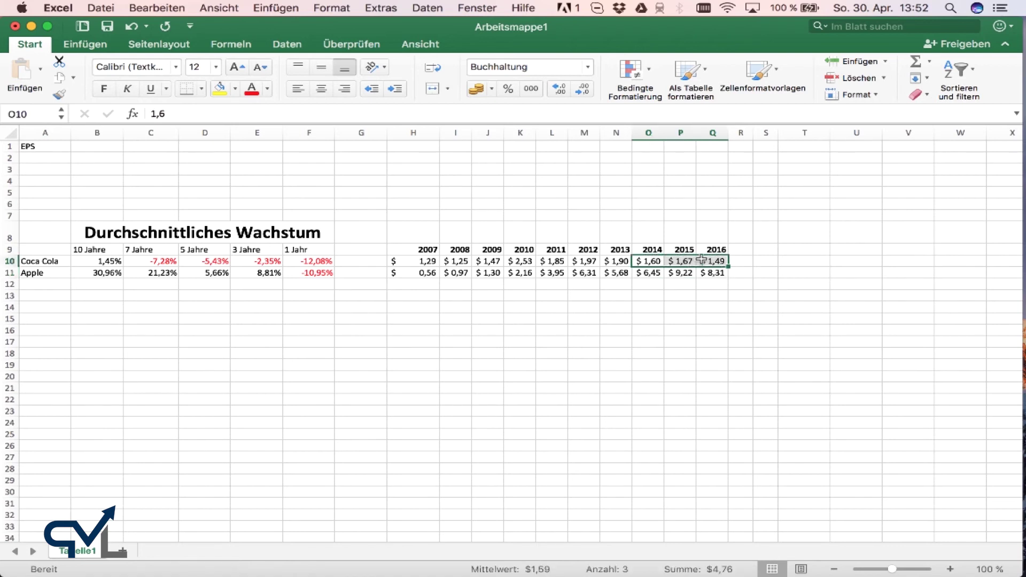
# - Examine Coca Cola's full EPS series from 2007 to 2016
pyautogui.click(680, 307)
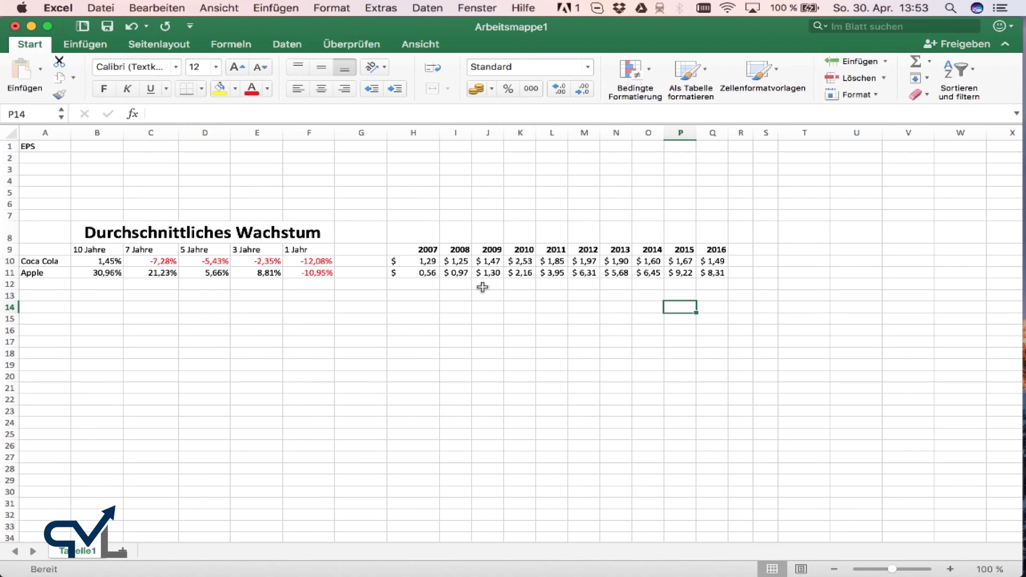
pyautogui.click(420, 261)
pyautogui.click(437, 282)
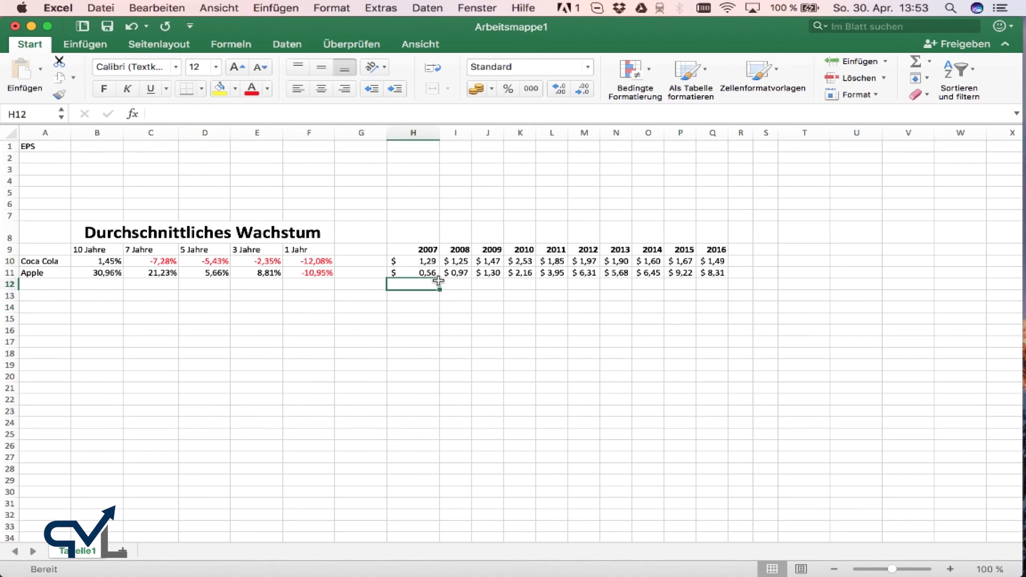
pyautogui.click(426, 258)
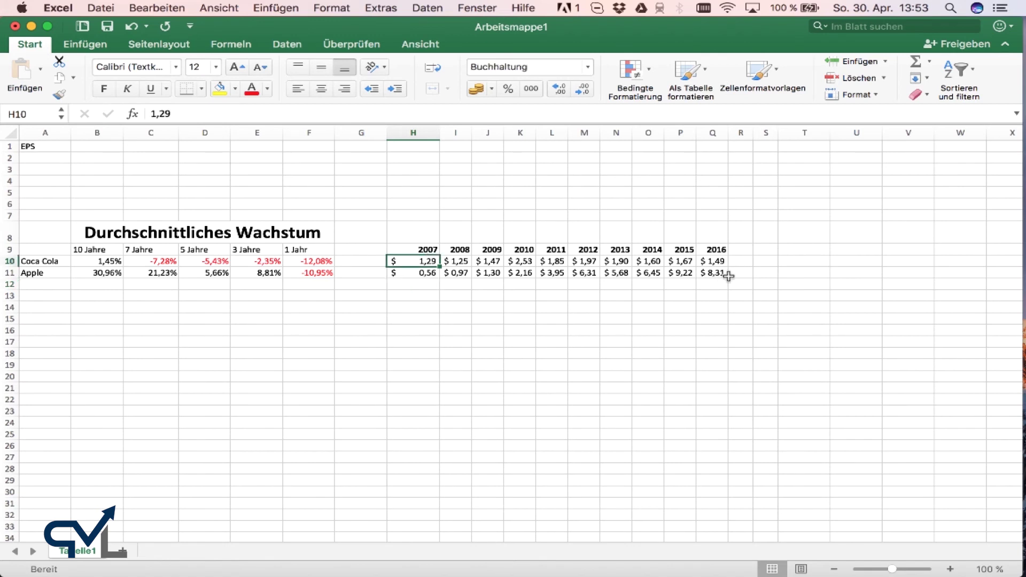
pyautogui.keyDown('shift'); pyautogui.click(716, 262); pyautogui.keyUp('shift')
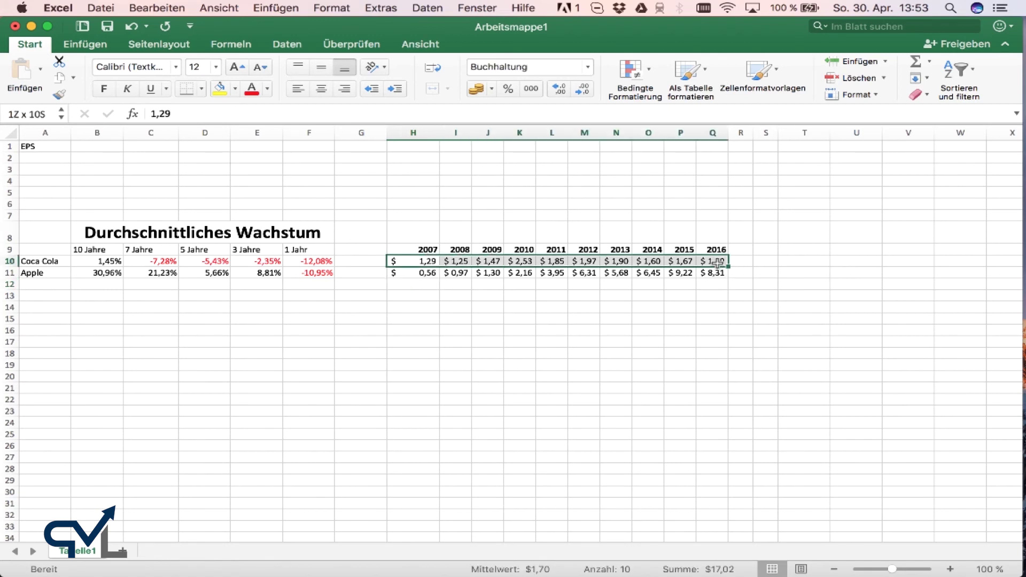
pyautogui.click(693, 317)
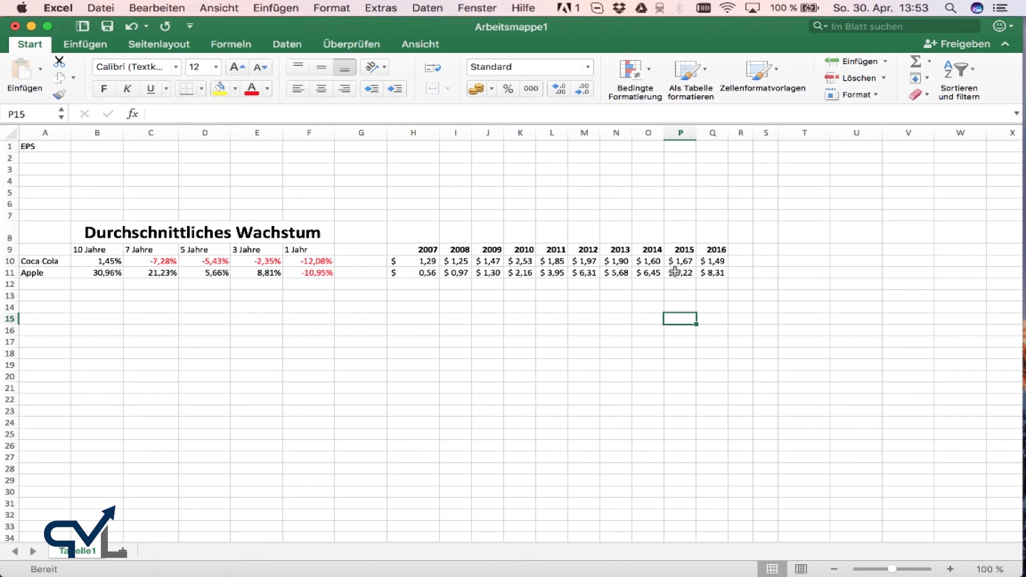
# - Examine Coca Cola's 2012 EPS value and its EPS series from 2010 to 2016, along with Apple's 2016 EPS
pyautogui.click(584, 259)
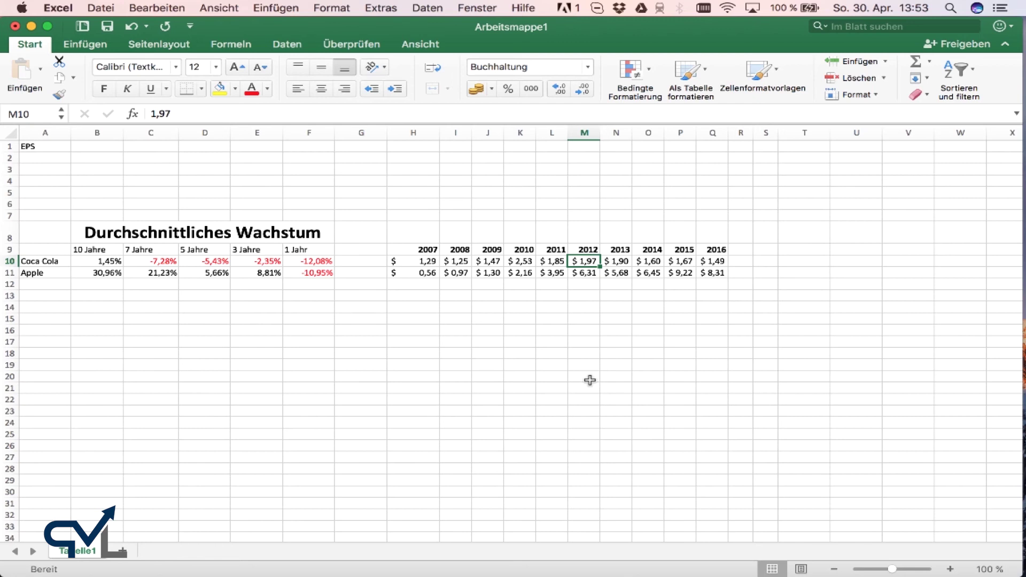
pyautogui.click(515, 261)
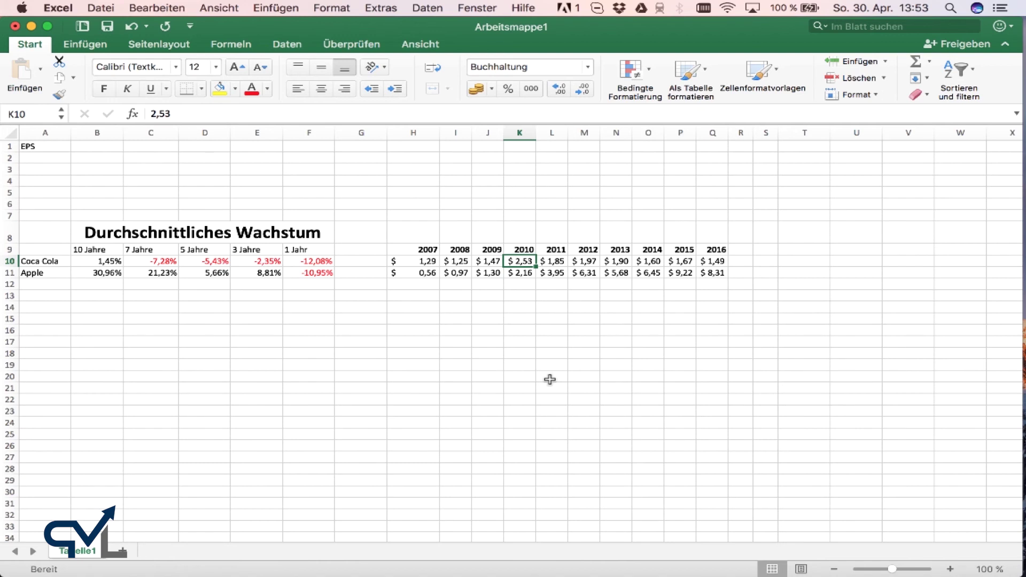
pyautogui.keyDown('shift'); pyautogui.click(713, 262); pyautogui.keyUp('shift')
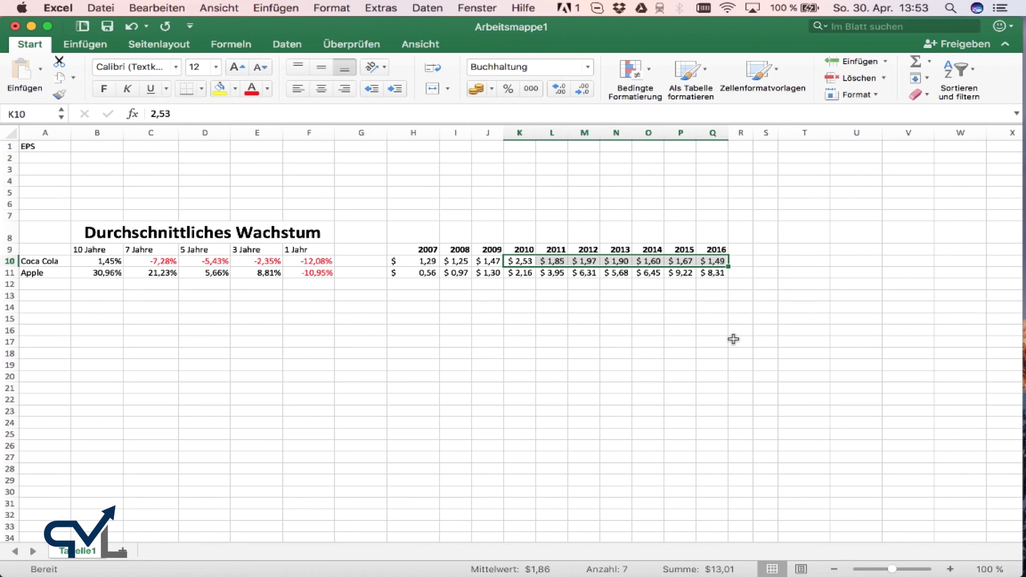
pyautogui.click(560, 308)
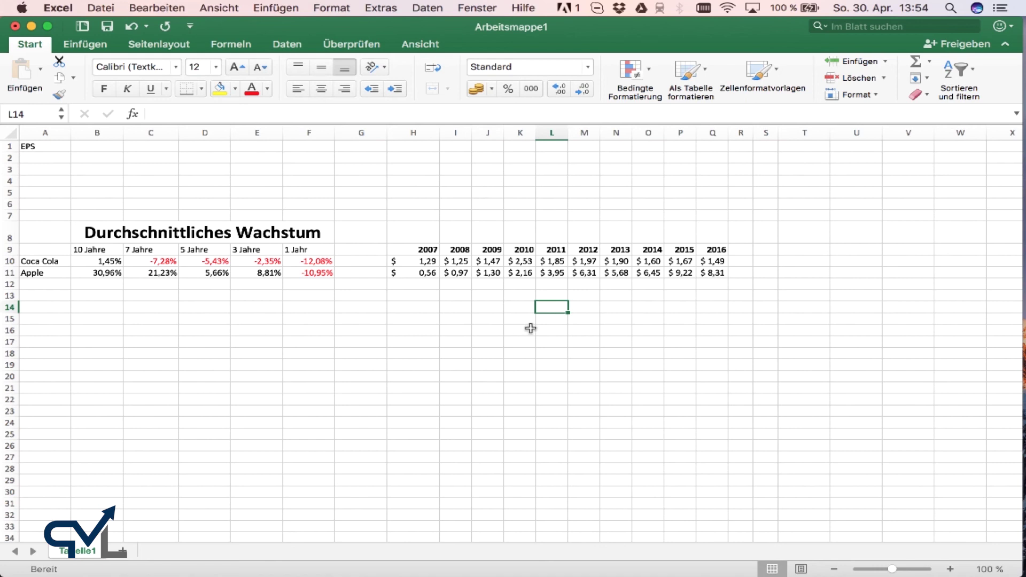
pyautogui.click(704, 273)
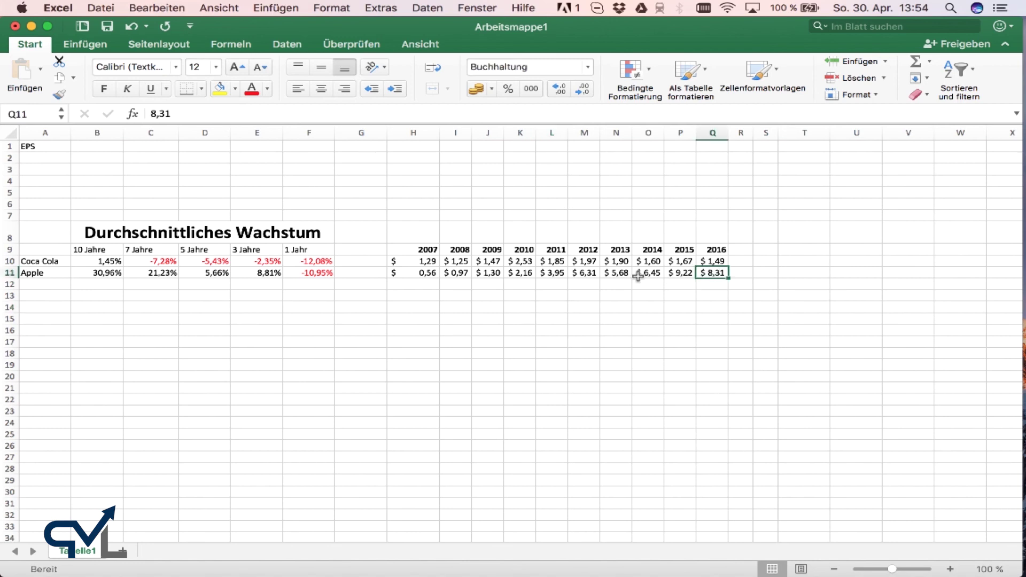
pyautogui.click(675, 328)
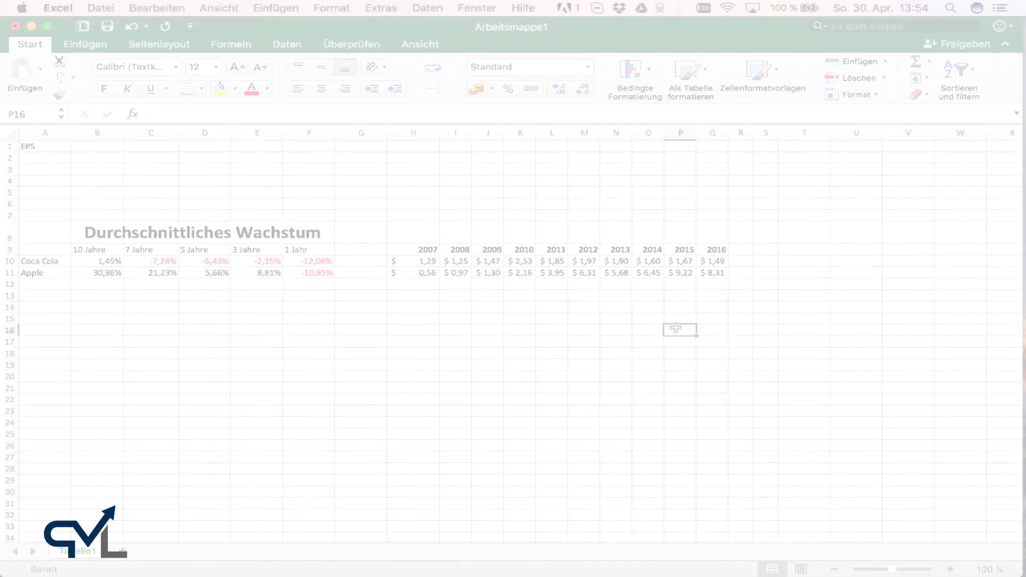